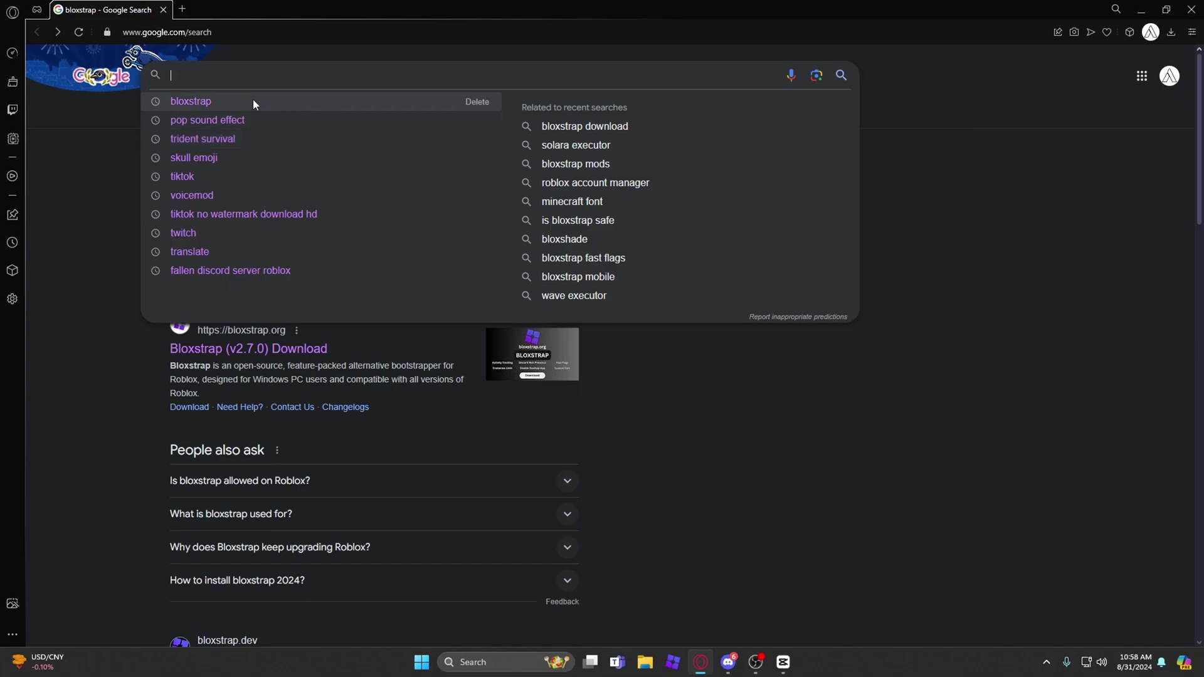
Search Google for 'bloxstrap' using the recent-search suggestion
left_click(199, 100)
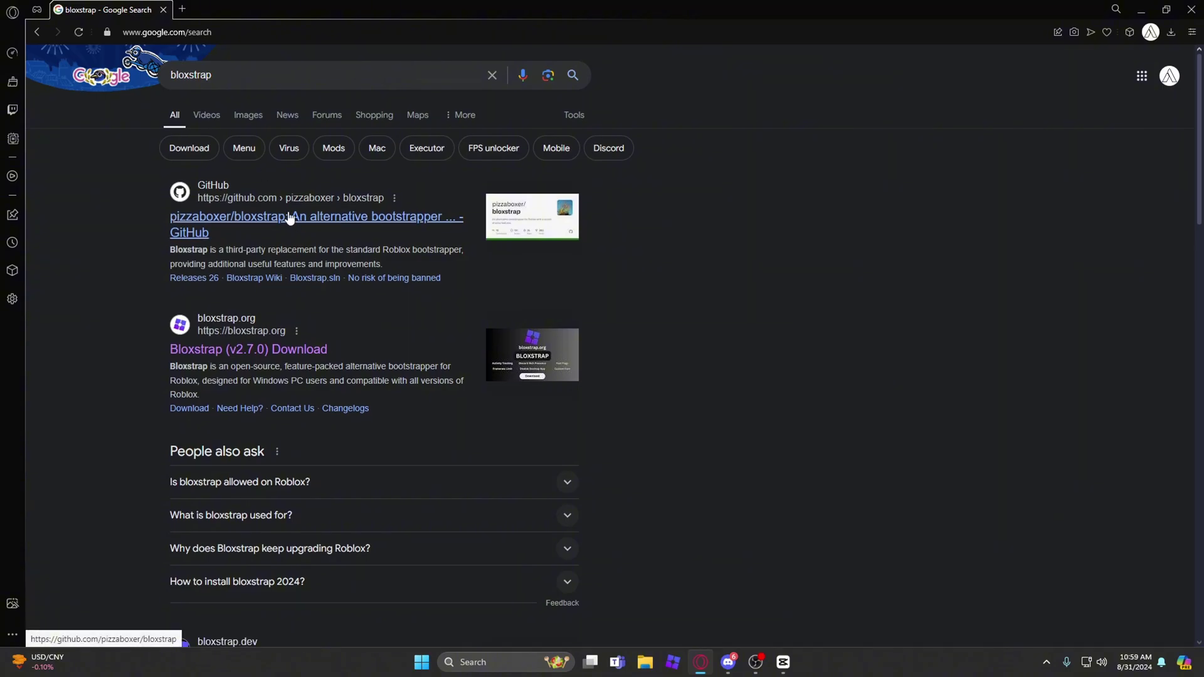
Scroll the 'bloxstrap' results down to the 'Releases · pizzaboxer/bloxstrap' GitHub link
scroll(289, 219, "down", 3)
scroll(289, 217, "down", 12)
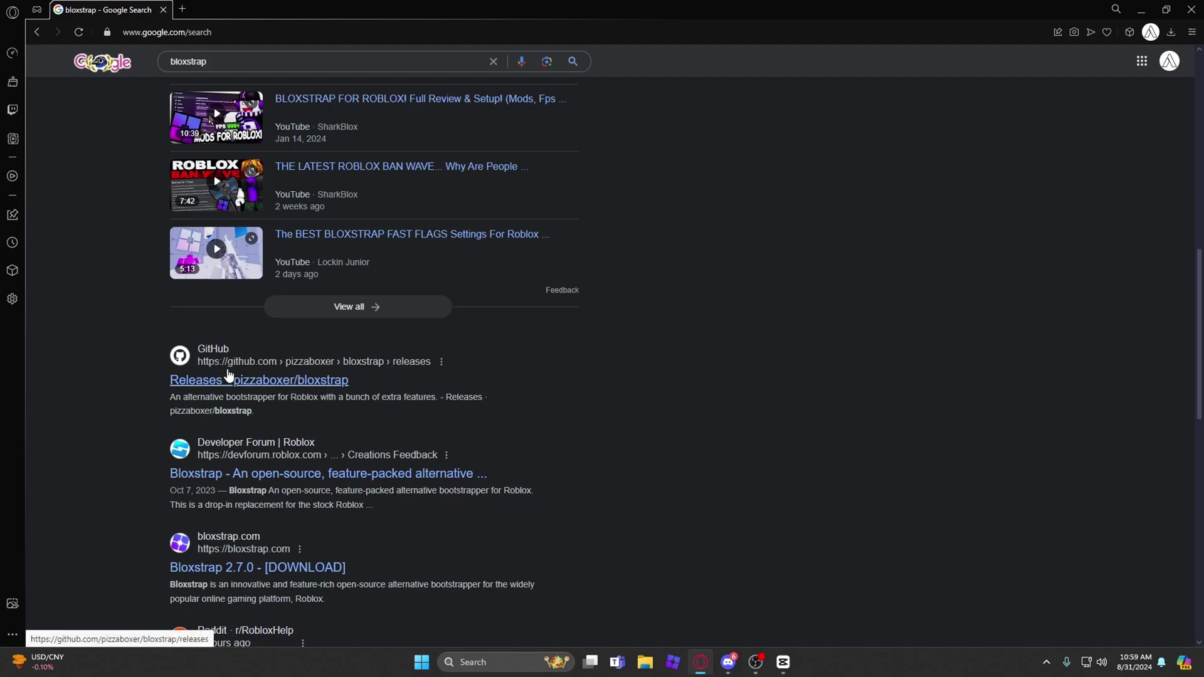
Open the v2.7.0 release assets, choose Bloxstrap-v2.7.0.exe, and dismiss the save prompt unsaved
left_click(254, 383)
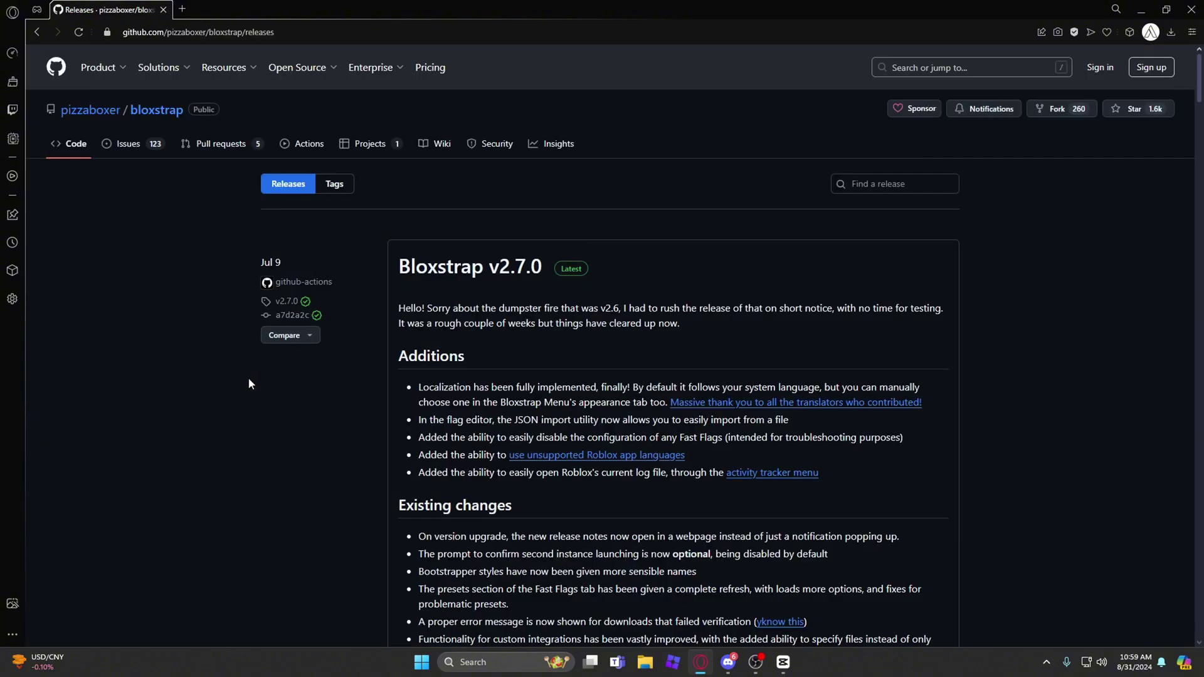
scroll(467, 355, "down", 1)
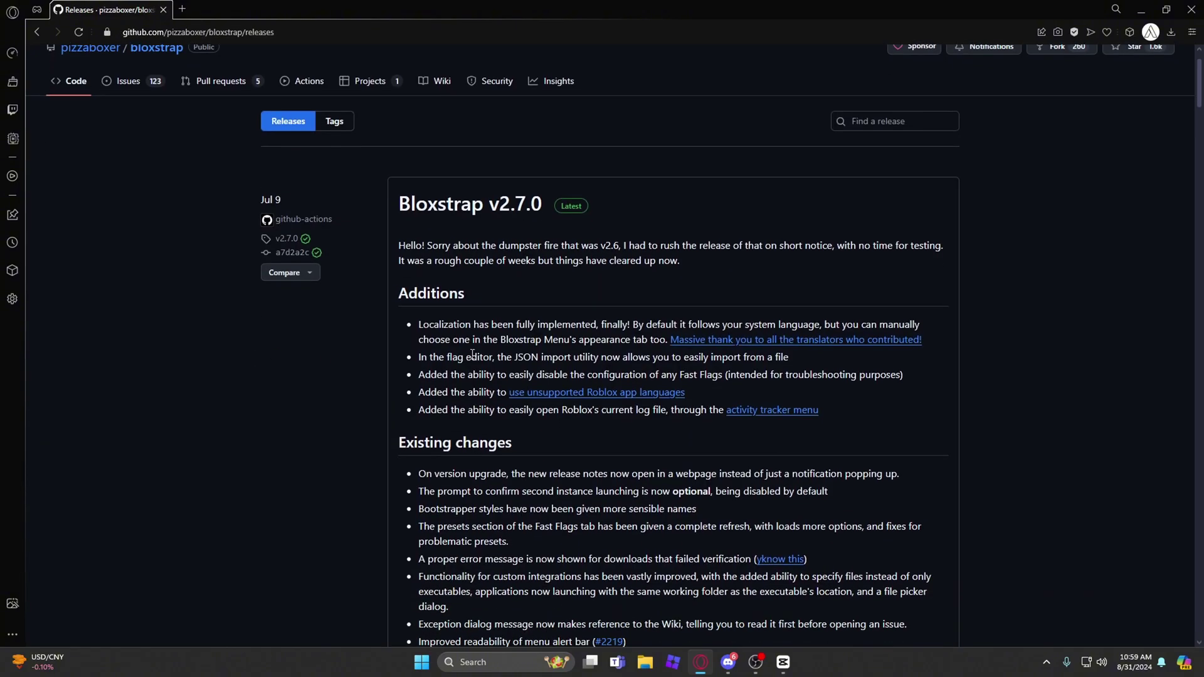
scroll(472, 354, "down", 5)
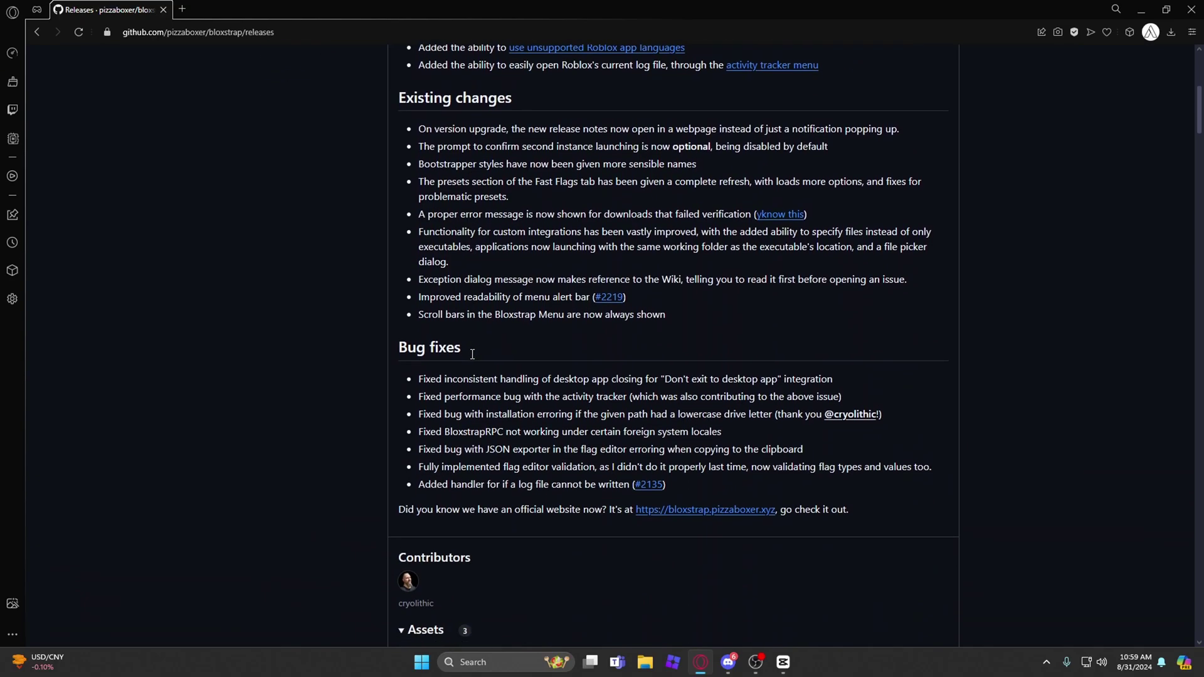
scroll(472, 354, "down", 2)
scroll(472, 355, "down", 3)
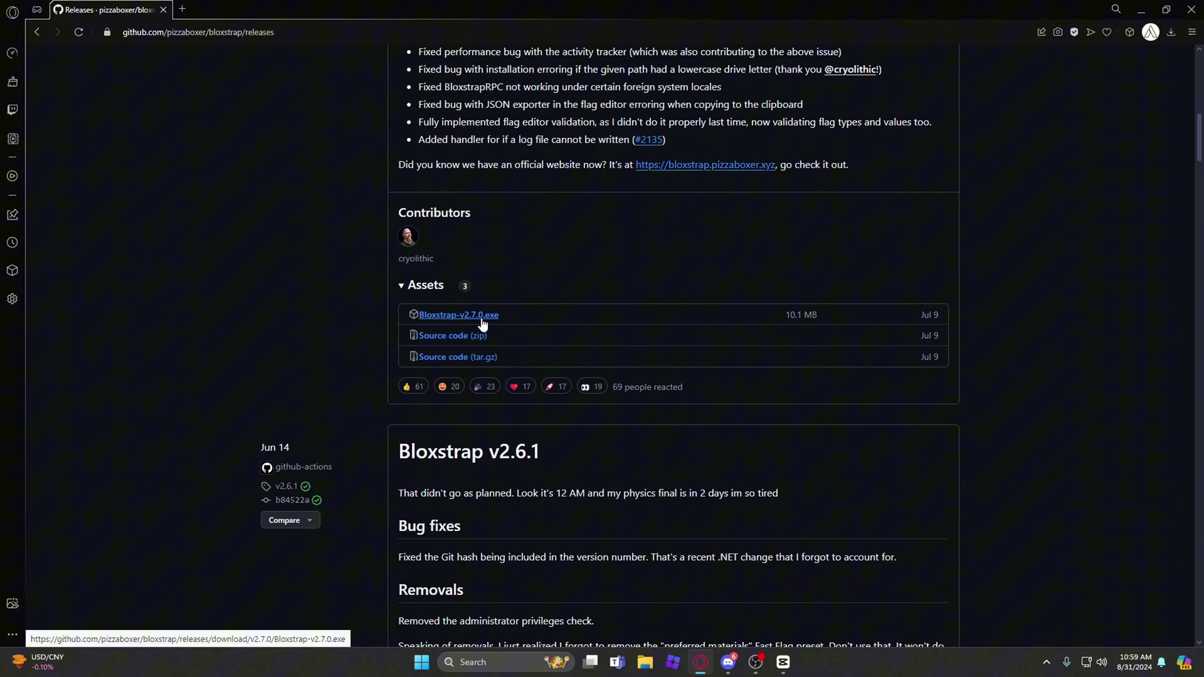
left_click(481, 319)
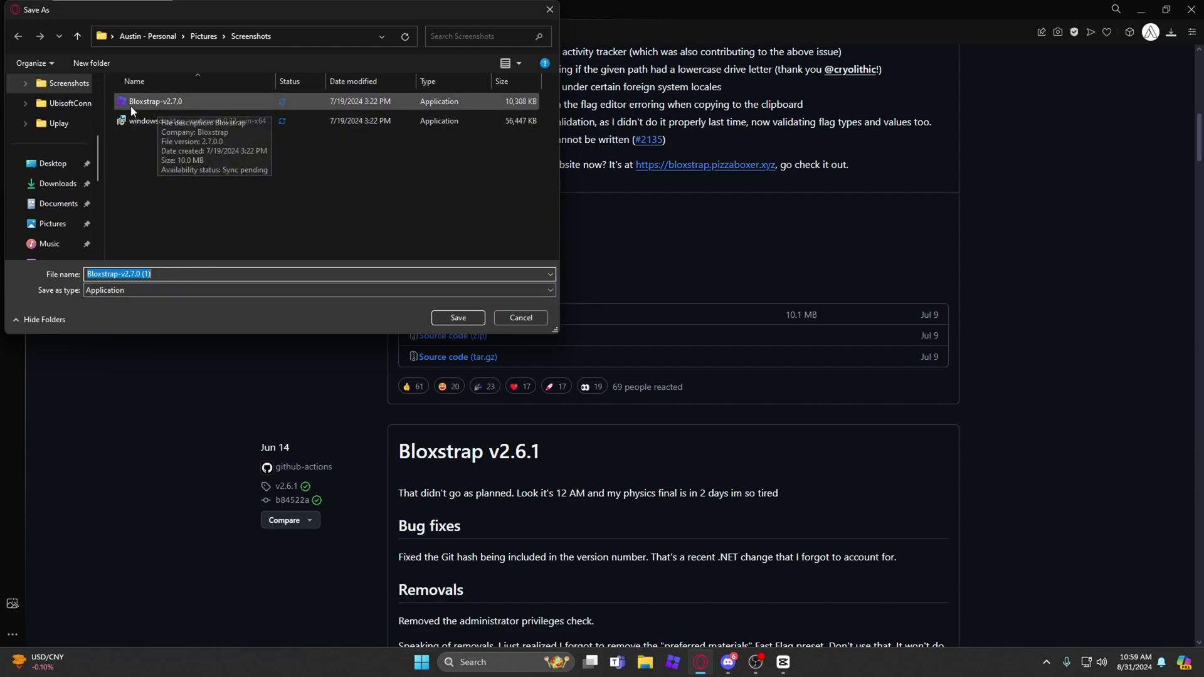
left_click(550, 10)
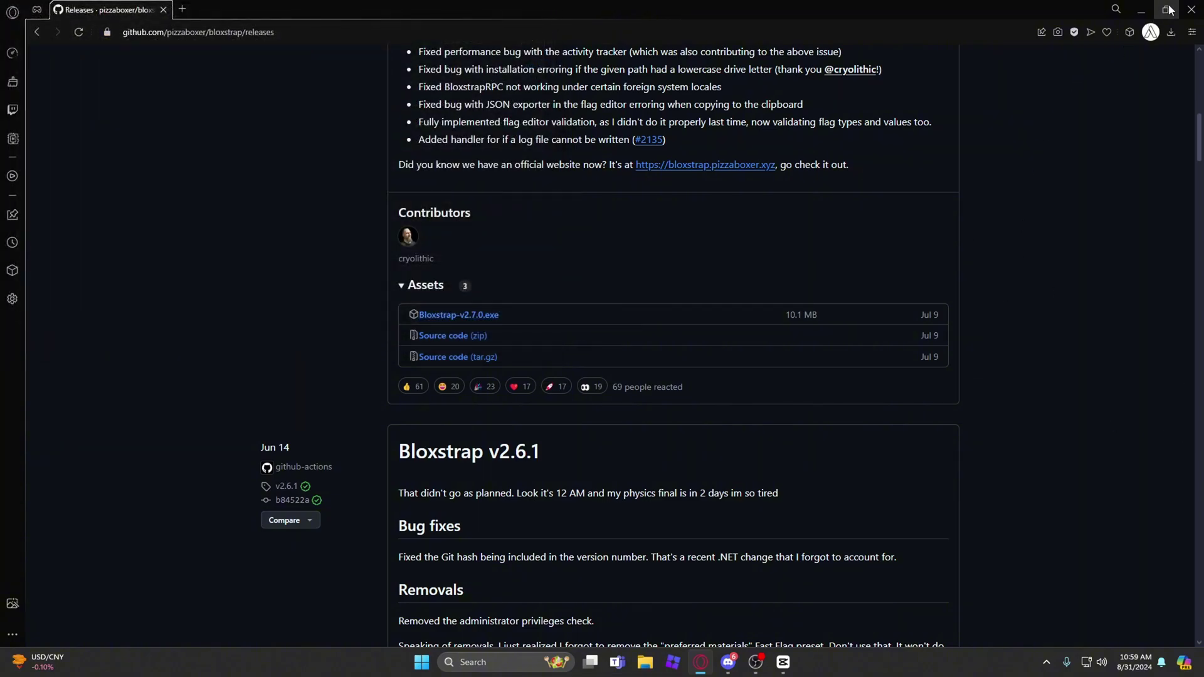
Close the browser and launch Bloxstrap Menu through a Windows search for 'blo'
left_click(1191, 9)
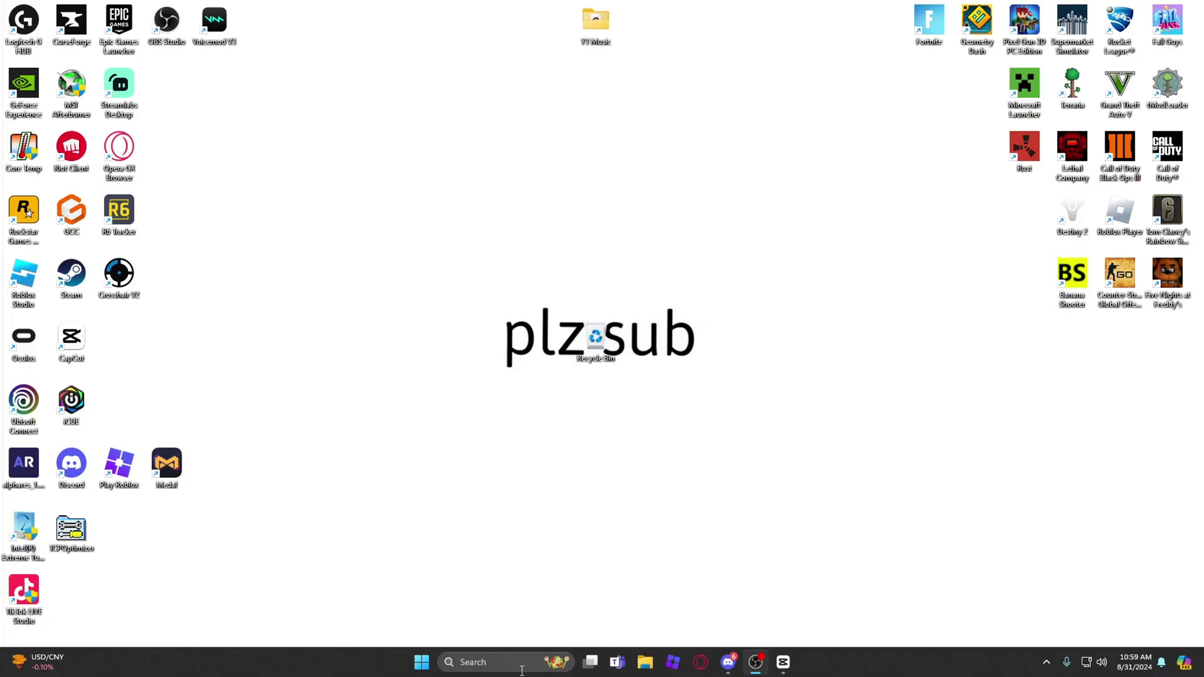
left_click(508, 664)
type("blo")
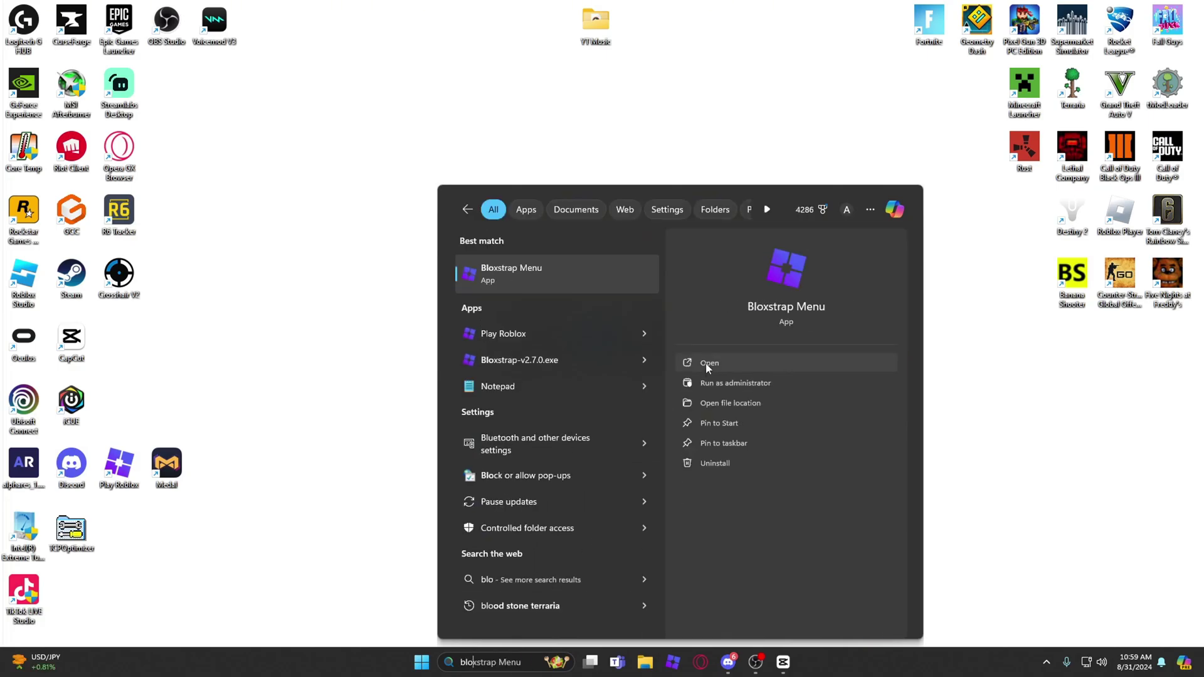
left_click(708, 364)
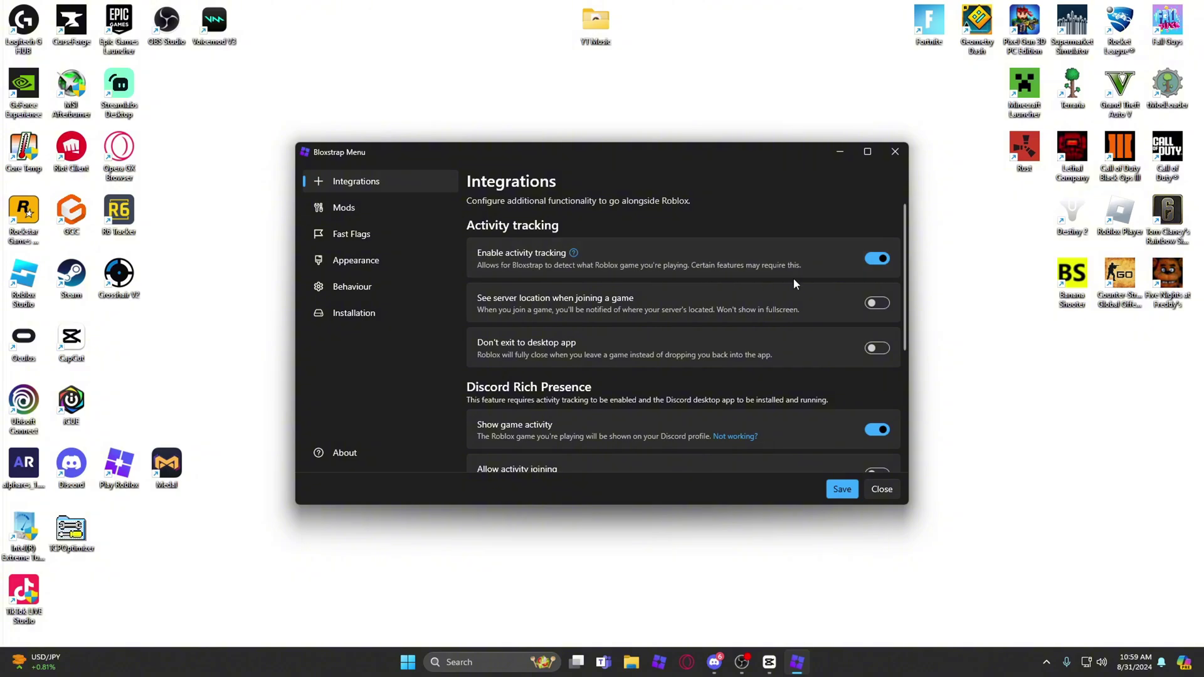
Scroll the Integrations page and maximize the Bloxstrap Menu window
scroll(848, 274, "down", 1)
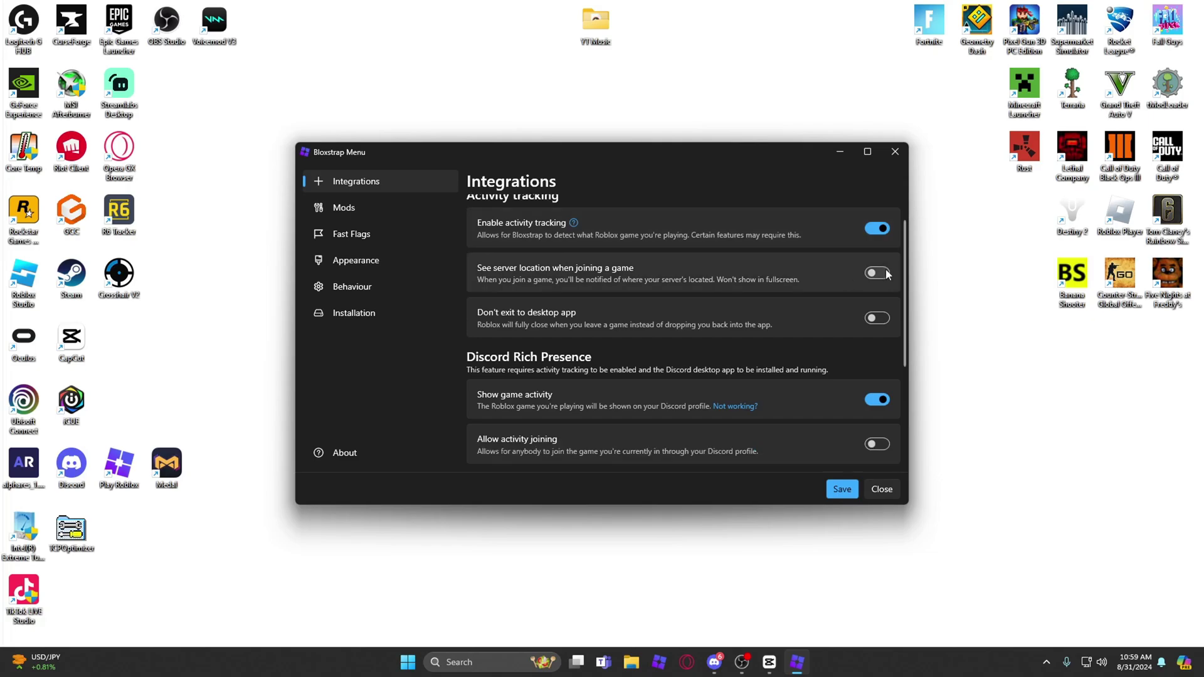
left_click(868, 151)
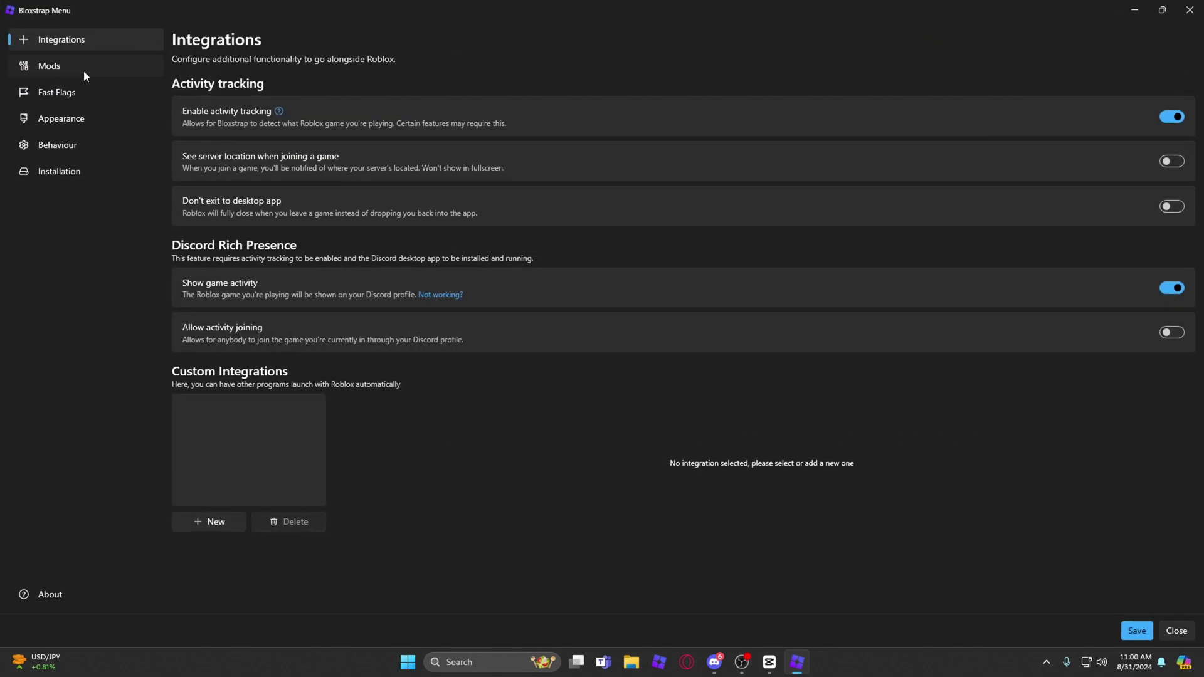
On the Mods page keep the 2006 (Cartoony) mouse cursor, then go to Fast Flags
left_click(83, 75)
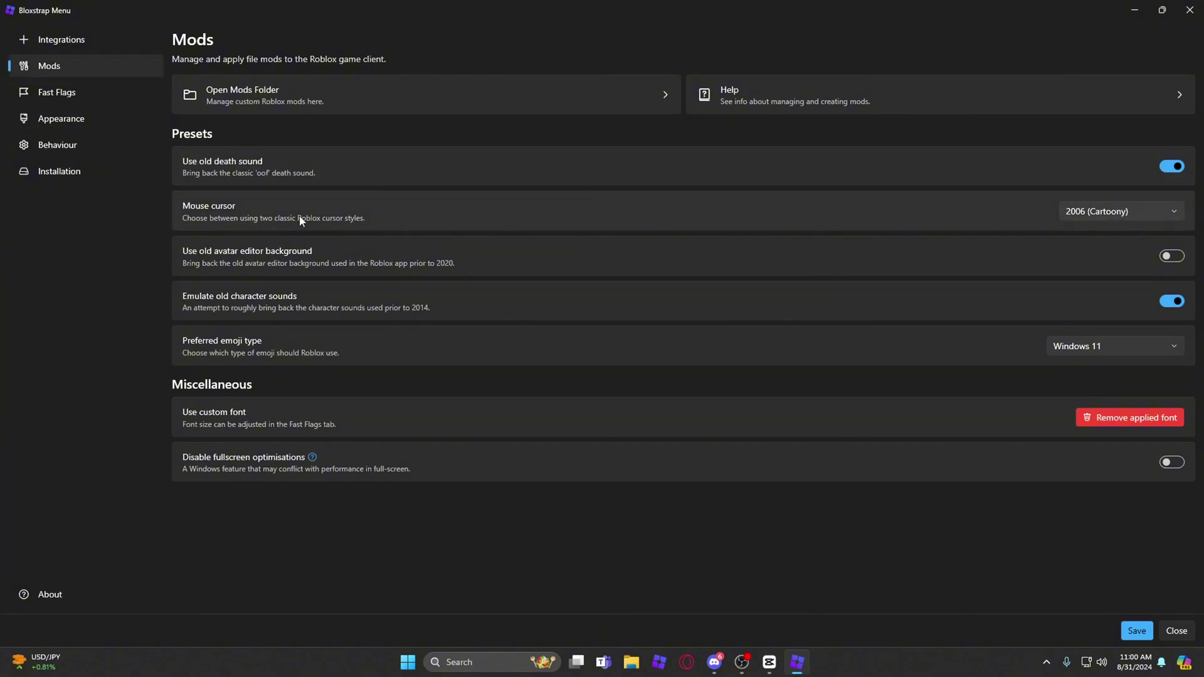
left_click(1098, 213)
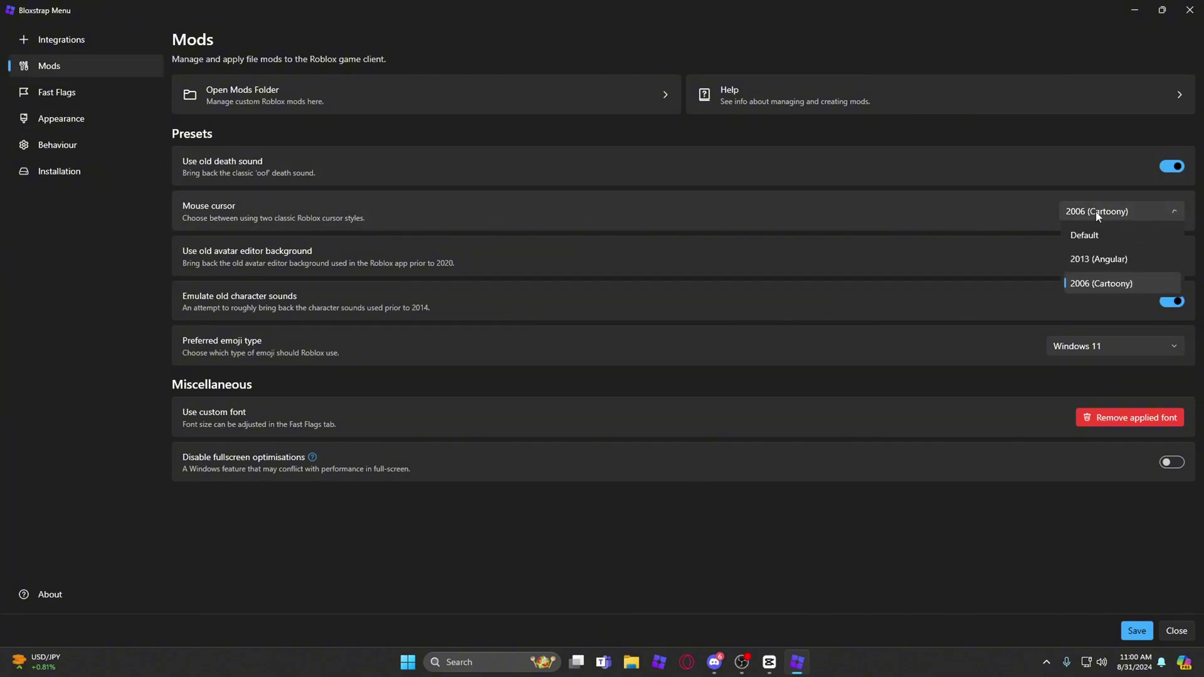
left_click(1103, 288)
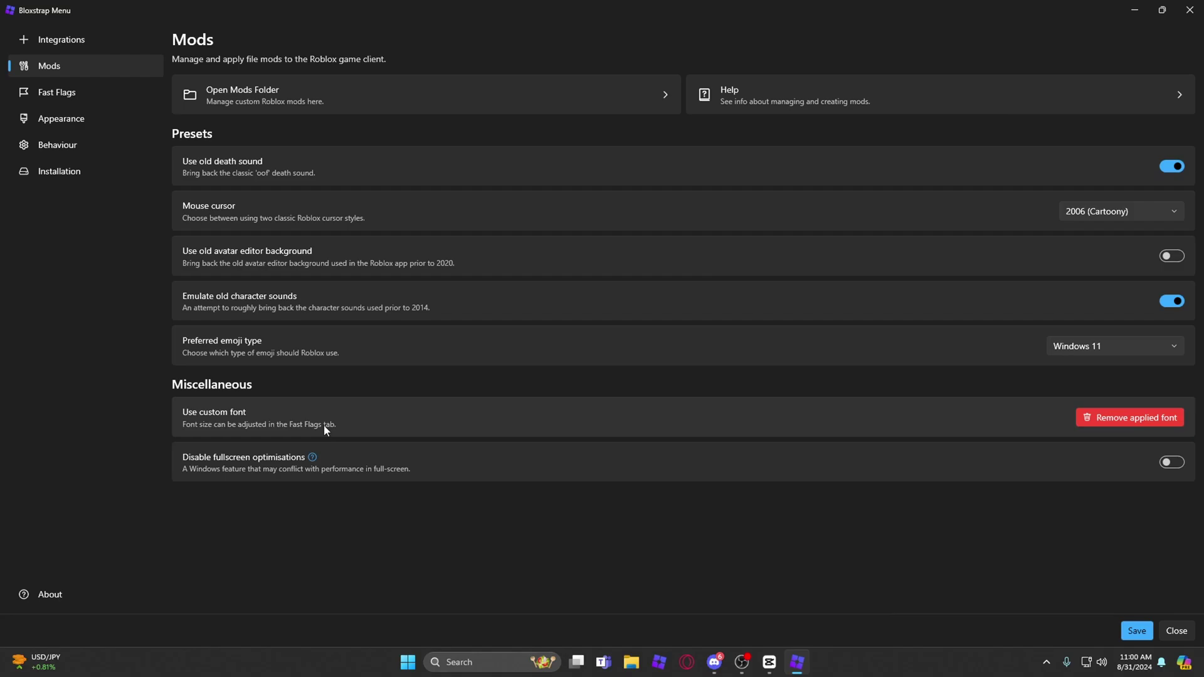
left_click(65, 95)
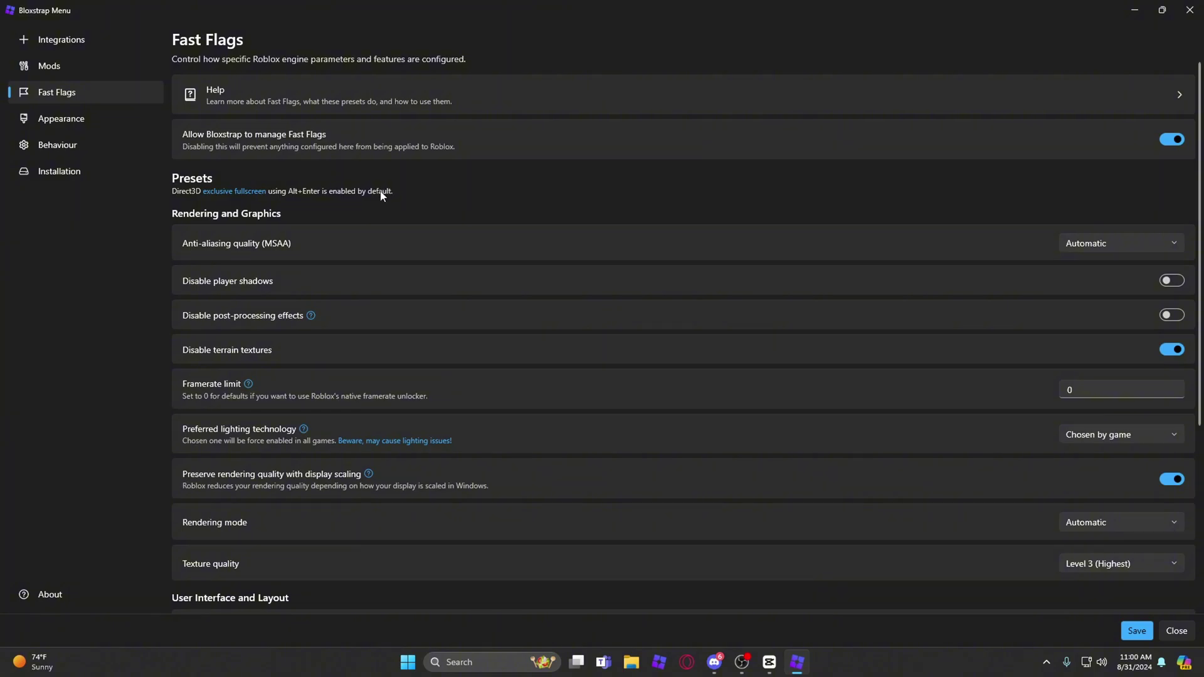
Set the preferred escape menu version to 2023 (V4) and open the Fast Flag Editor
scroll(382, 193, "down", 1)
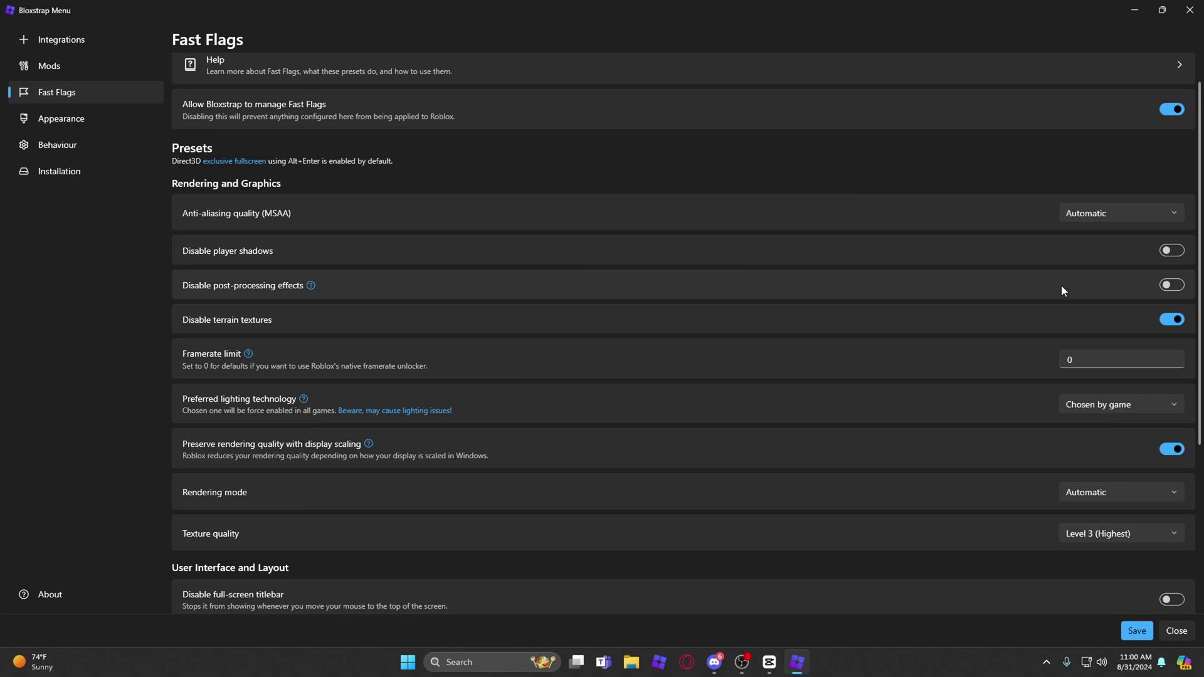
scroll(257, 289, "down", 1)
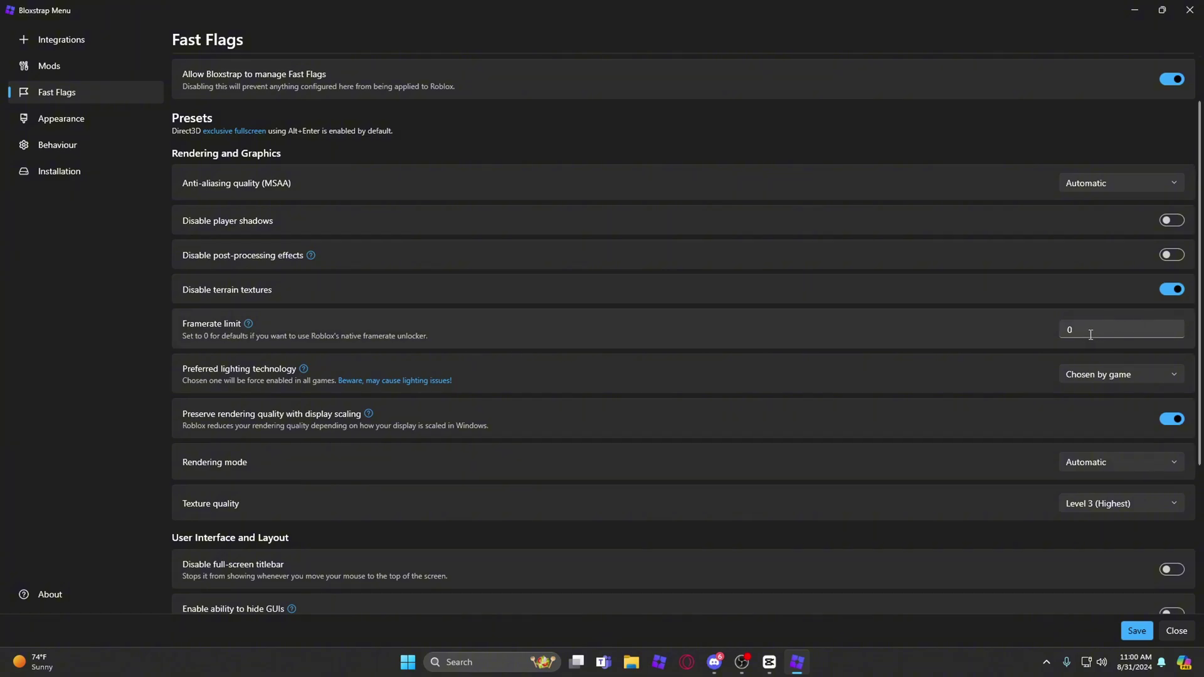
scroll(1096, 338, "down", 1)
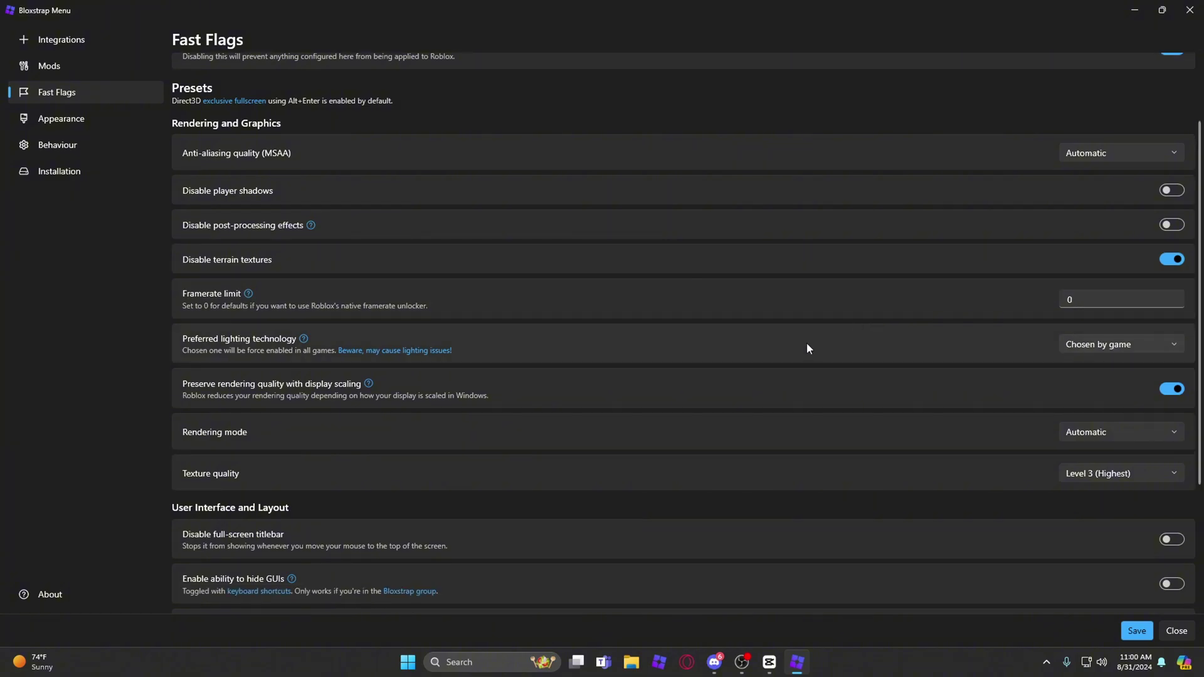
scroll(1028, 362, "down", 1)
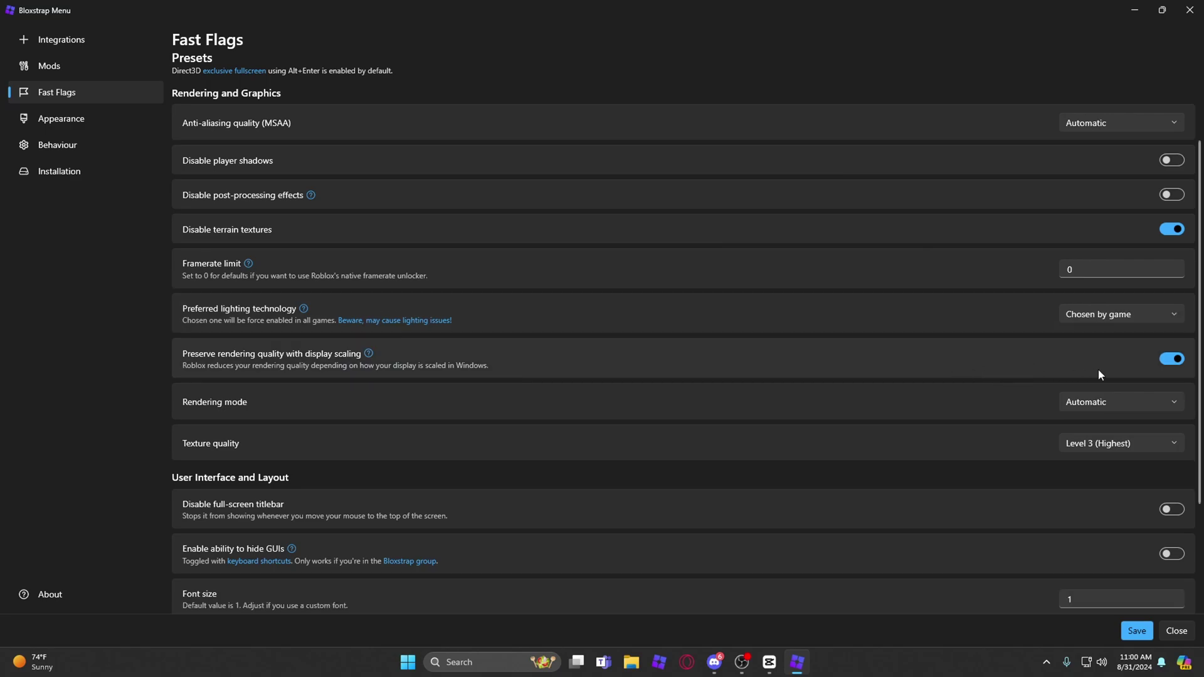
scroll(1091, 379, "down", 1)
scroll(1079, 375, "down", 1)
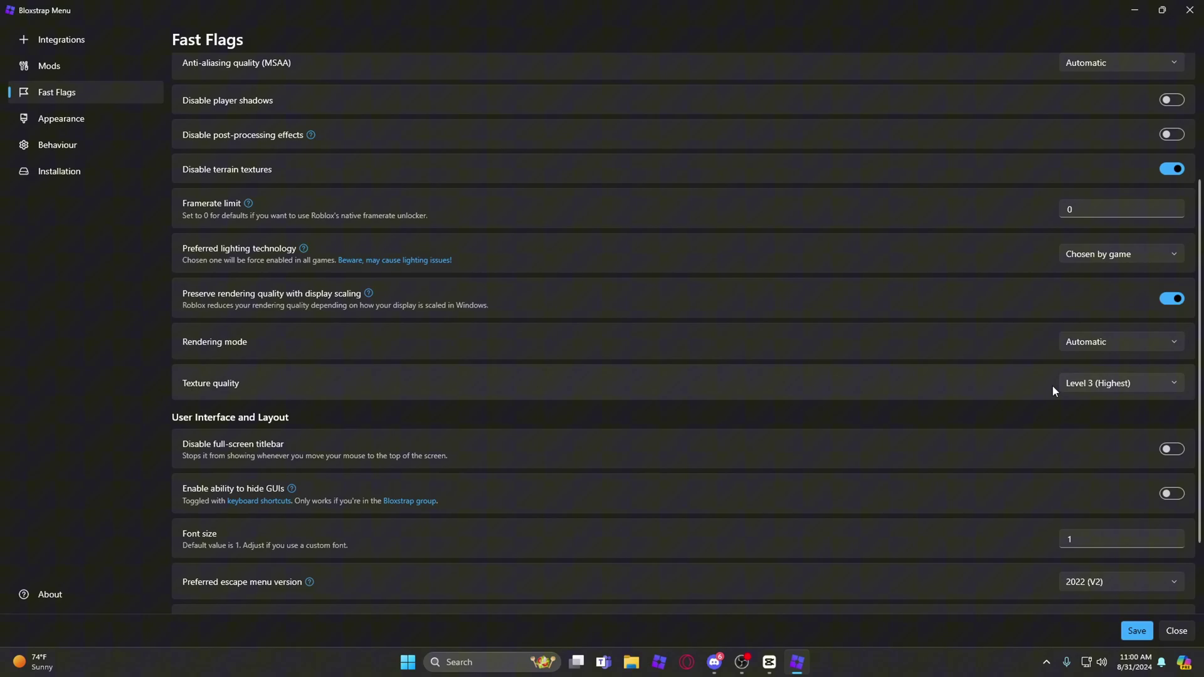
scroll(1082, 382, "down", 1)
scroll(1082, 383, "down", 2)
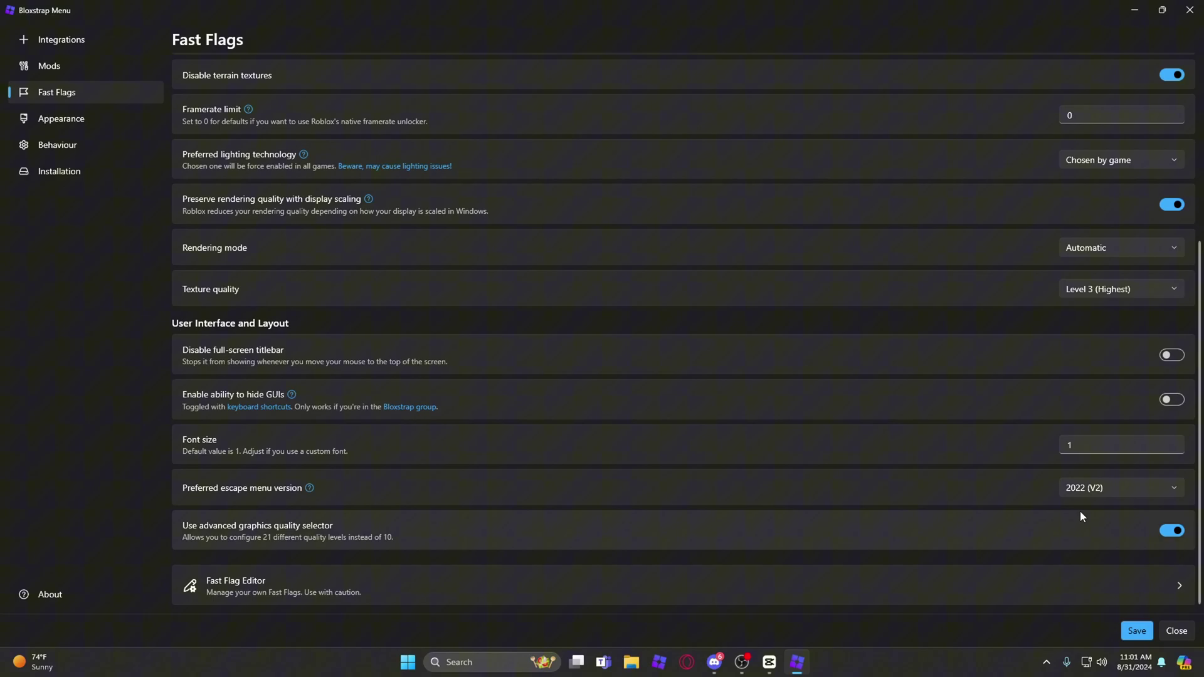
left_click(1082, 492)
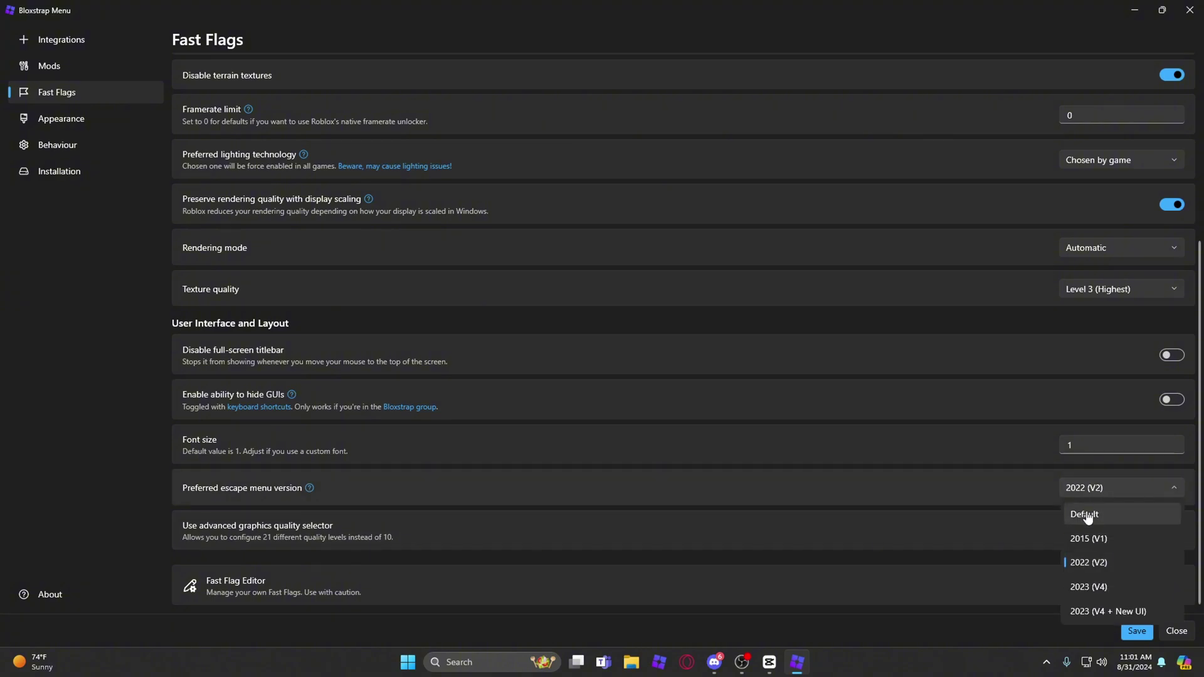
left_click(1103, 564)
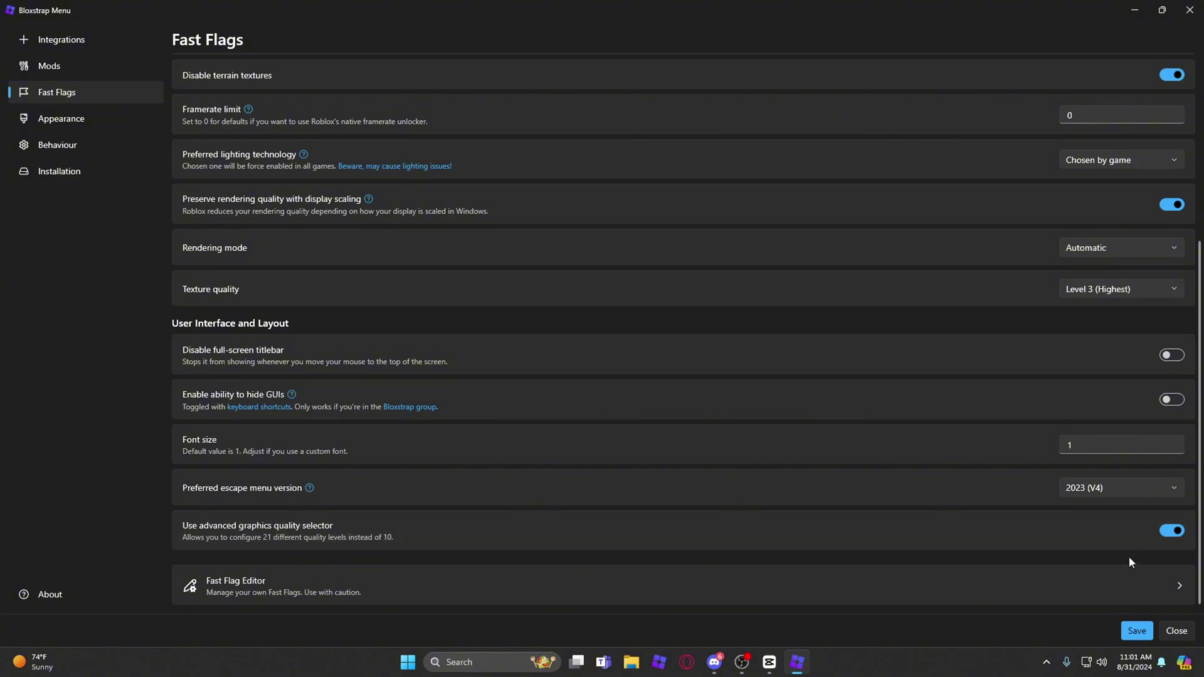
left_click(1164, 581)
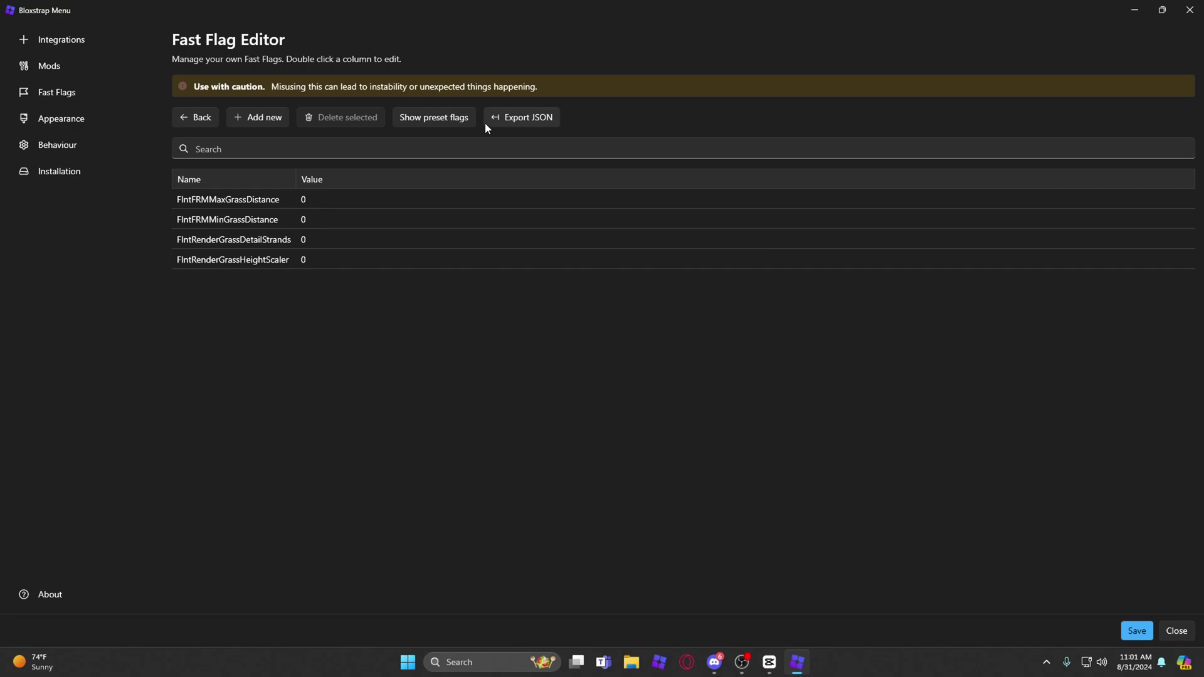
View the add-flag dialog's Import JSON tab, close Bloxstrap, and launch Play Roblox from the desktop
left_click(279, 119)
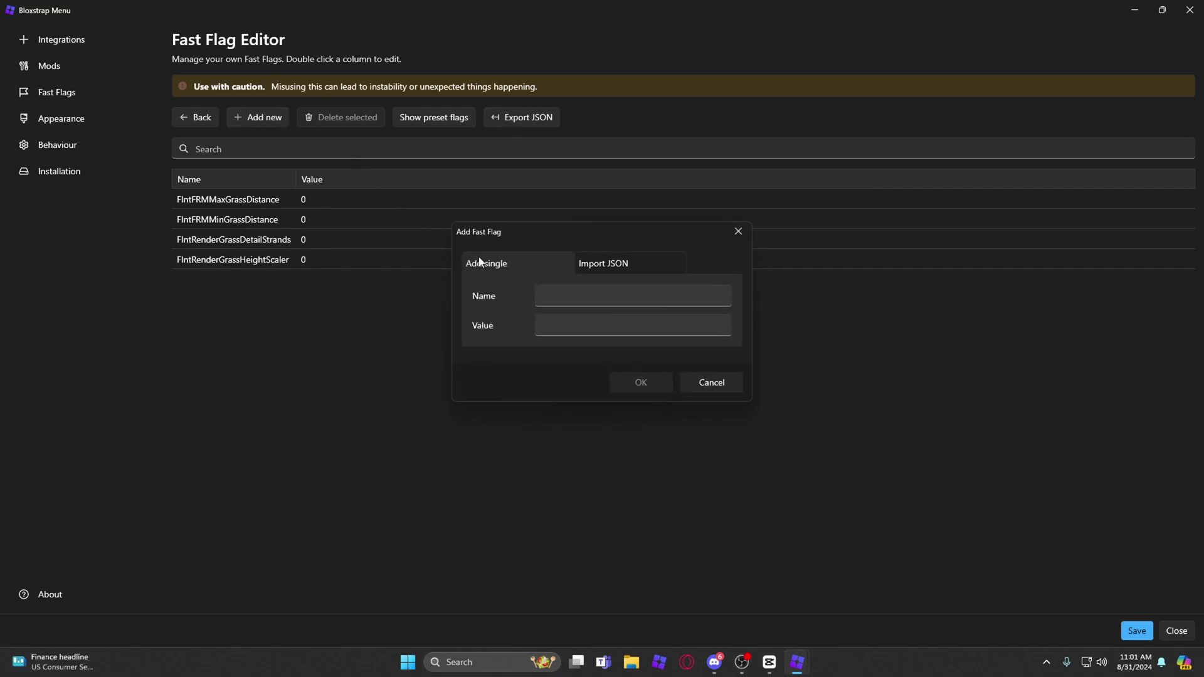
left_click(615, 266)
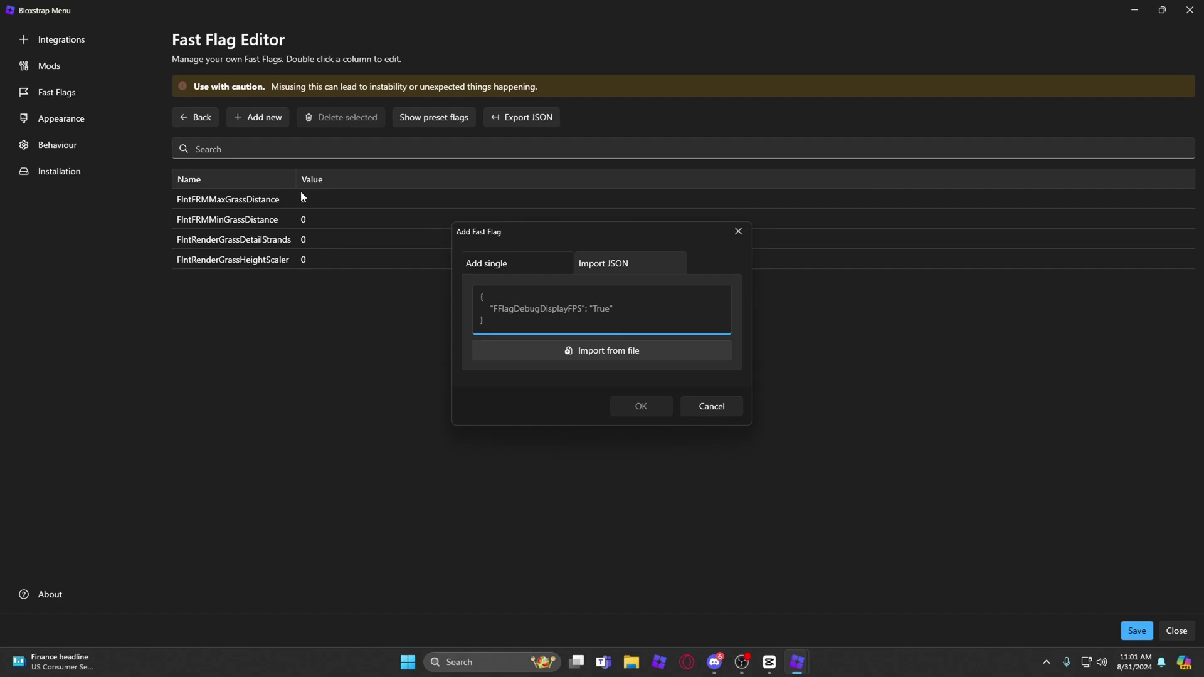
left_click(747, 238)
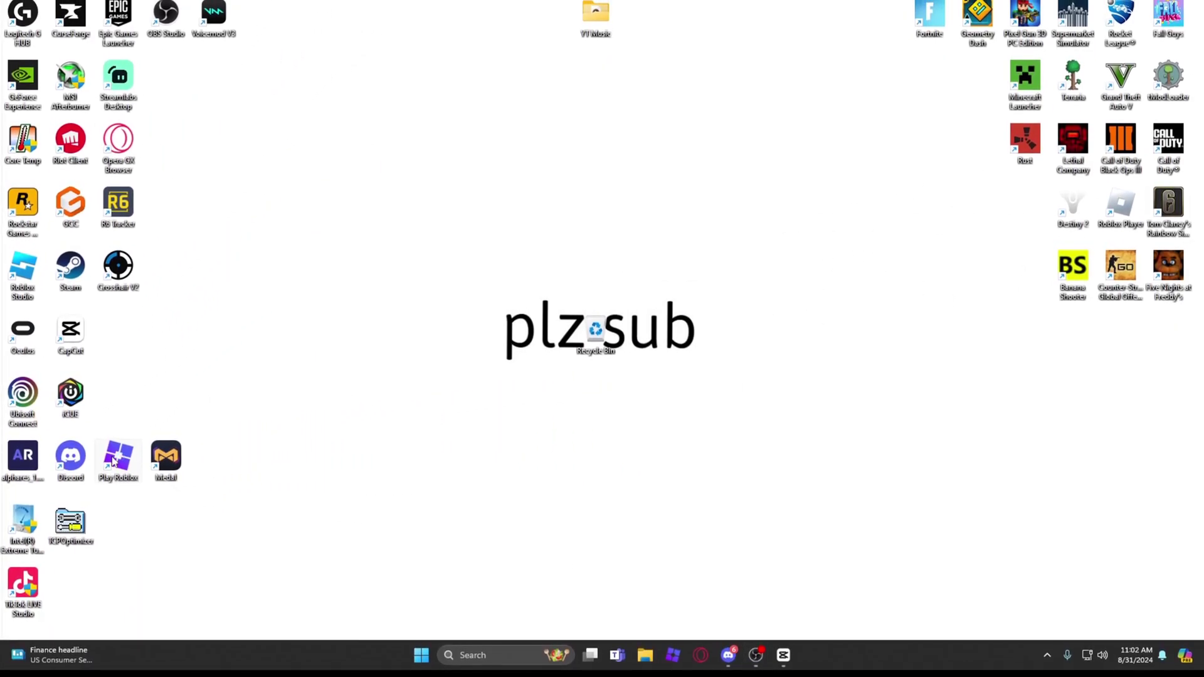
double_click(114, 458)
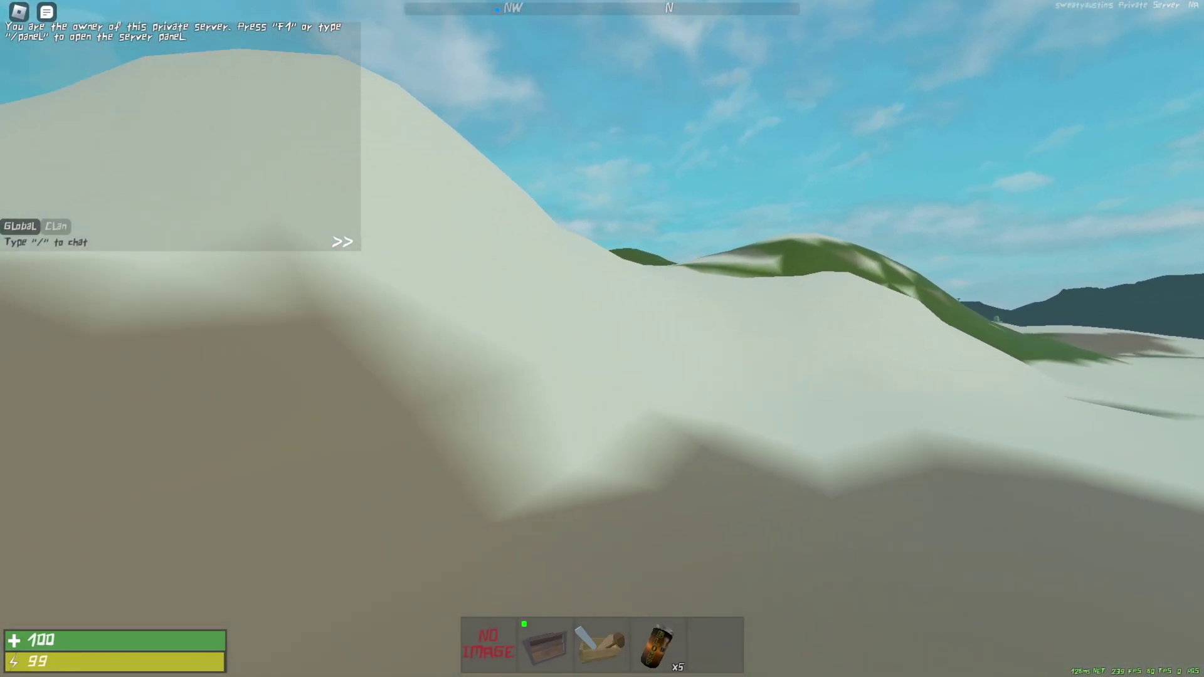
Walk forward over the dunes, green hill and valley to inspect the grassless terrain
key("Tab")
key("Tab")
key("w")
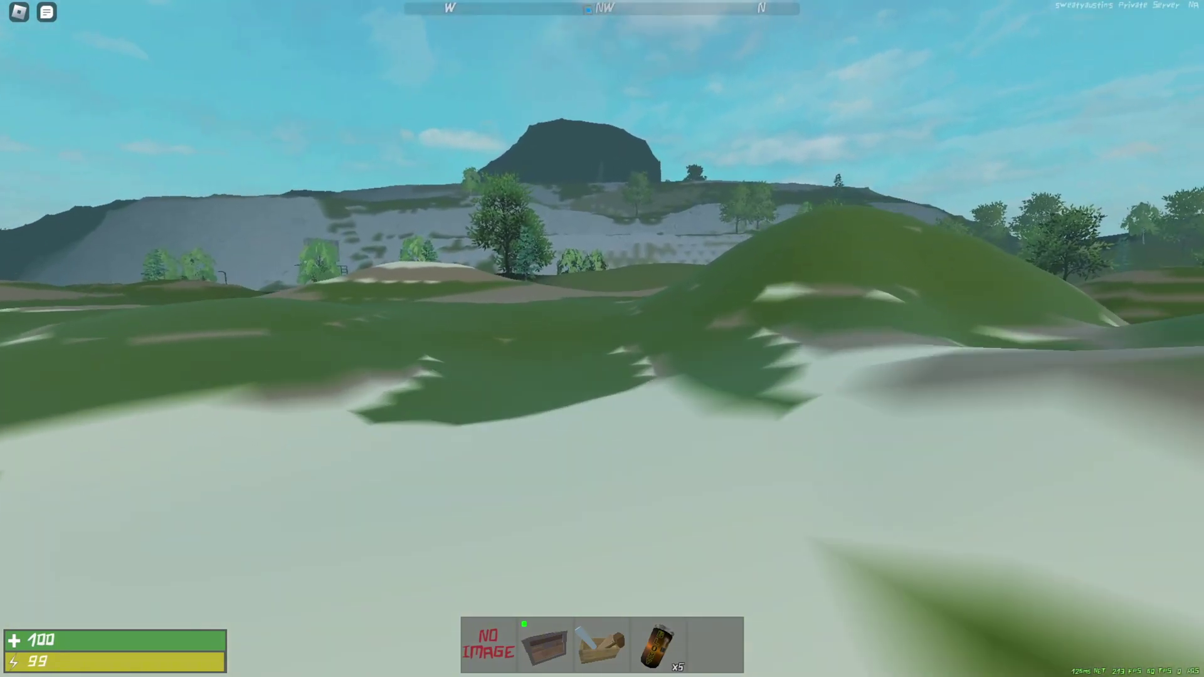
key("w")
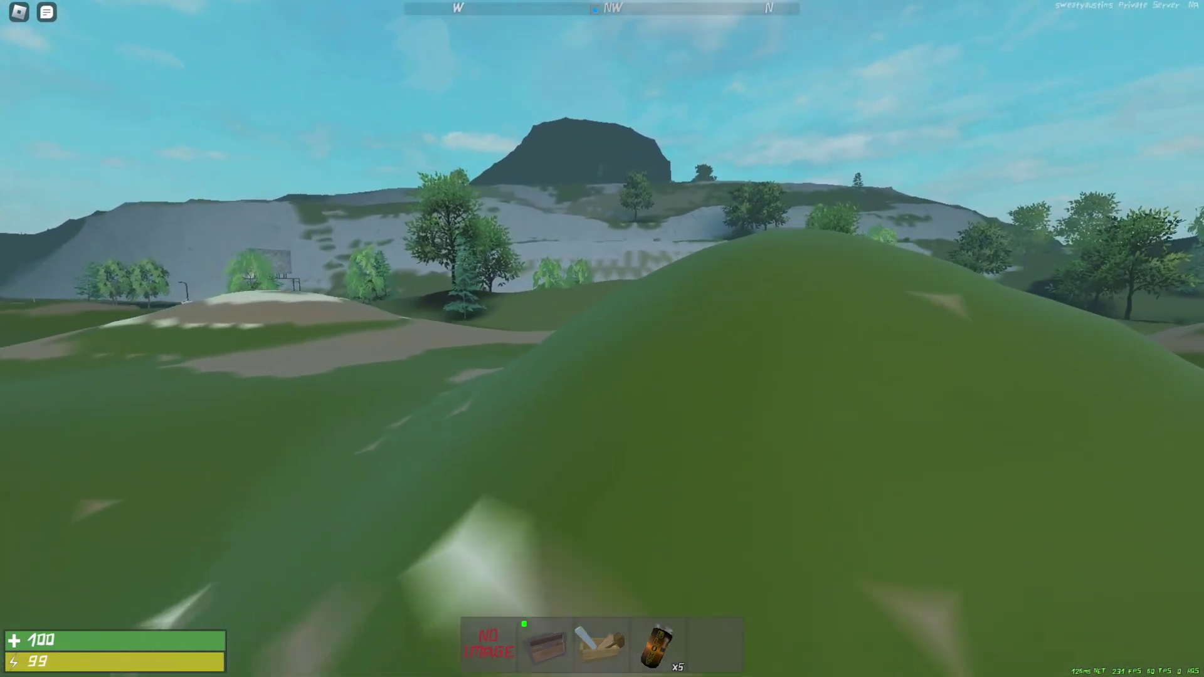
key("w")
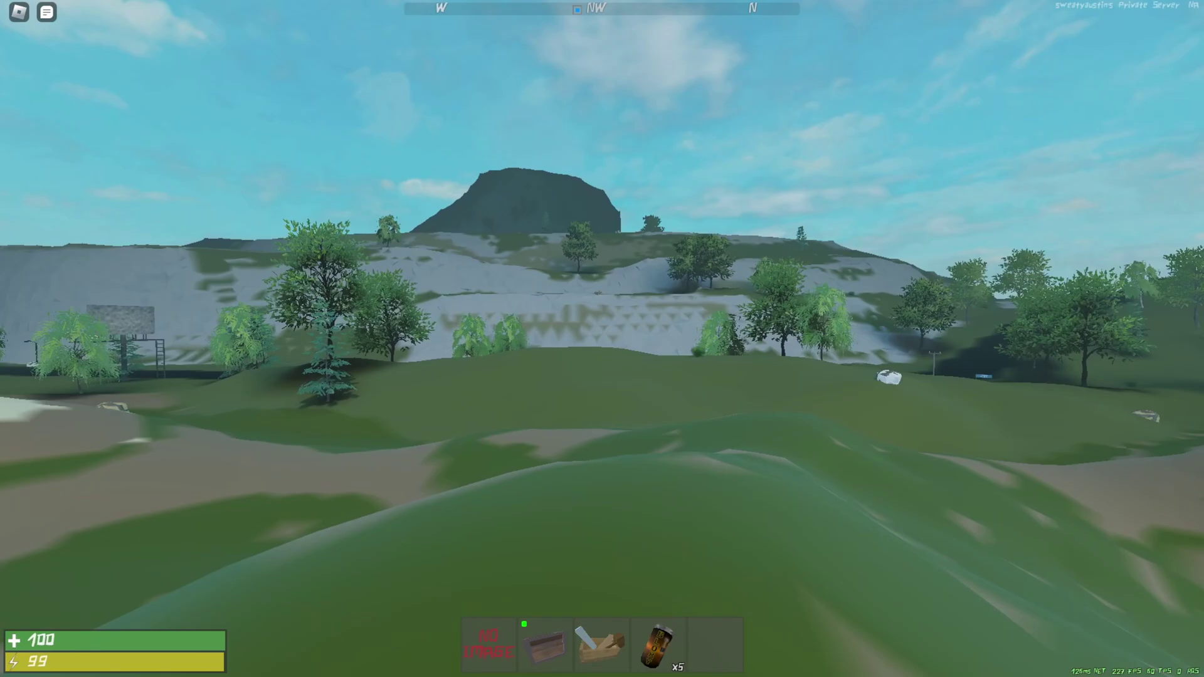
key("w")
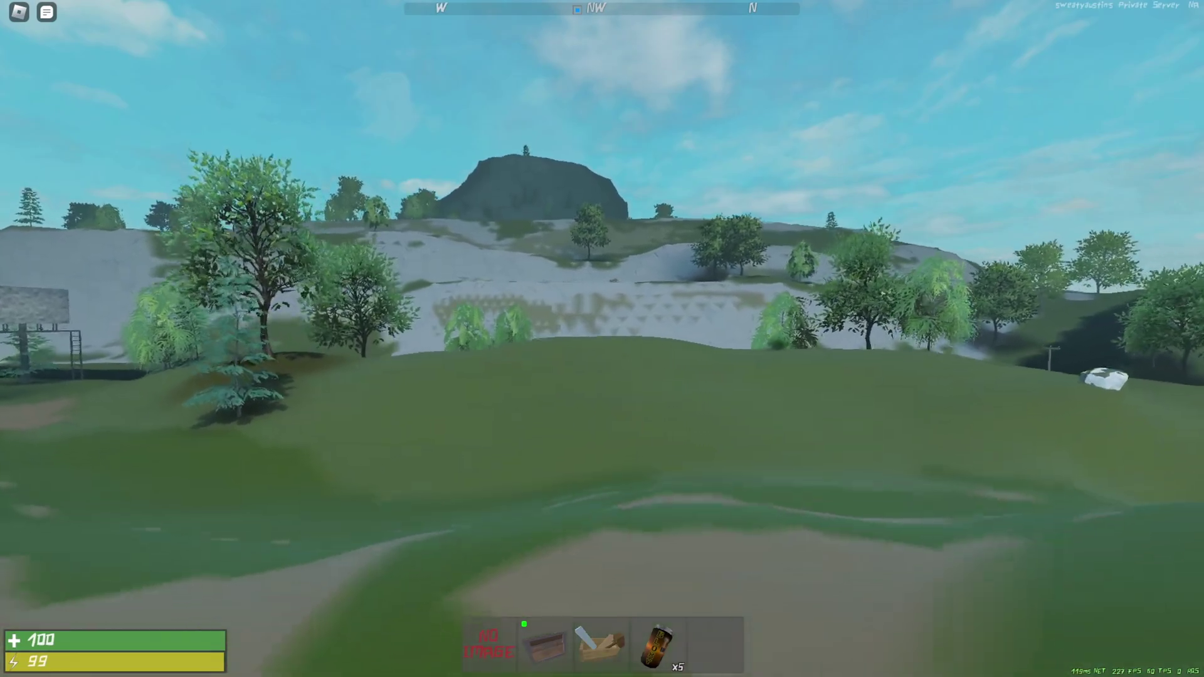
key("w")
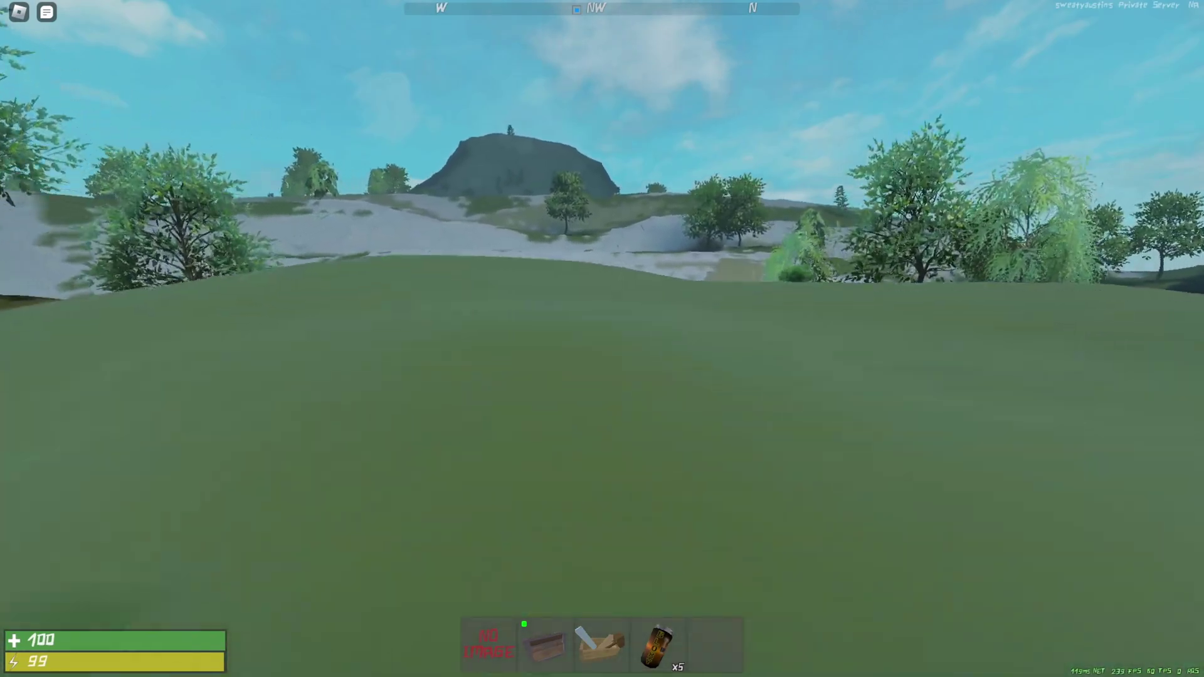